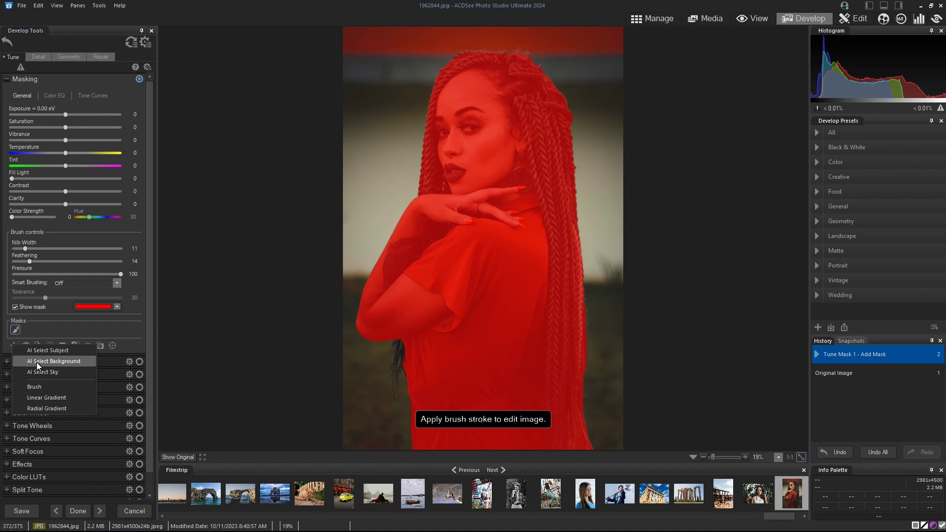
# Darken the portrait's background, then add contrast, clarity and a slight exposure drop to the woman
pyautogui.moveTo(66, 114); pyautogui.dragTo(58, 113)
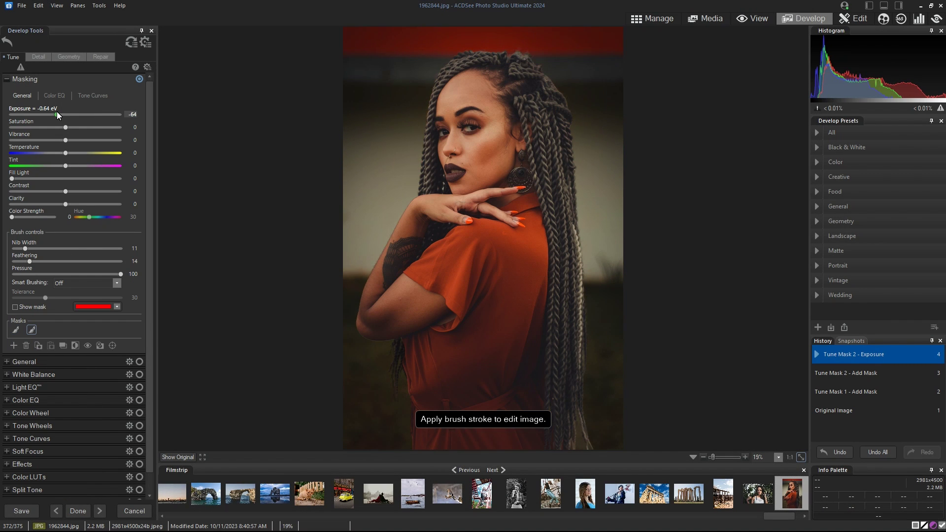
pyautogui.moveTo(66, 191)
pyautogui.mouseDown()
pyautogui.moveTo(77, 190)
pyautogui.moveTo(74, 205)
pyautogui.mouseUp()
pyautogui.moveTo(66, 110); pyautogui.dragTo(65, 110)
pyautogui.click(186, 457)
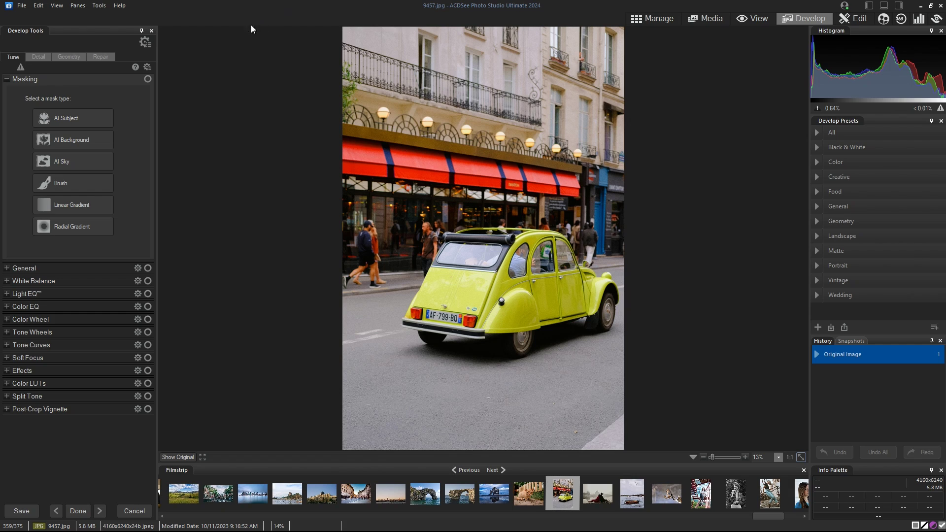
# Apply an AI Subject mask to the yellow car and brush over its rear wheel
pyautogui.click(82, 119)
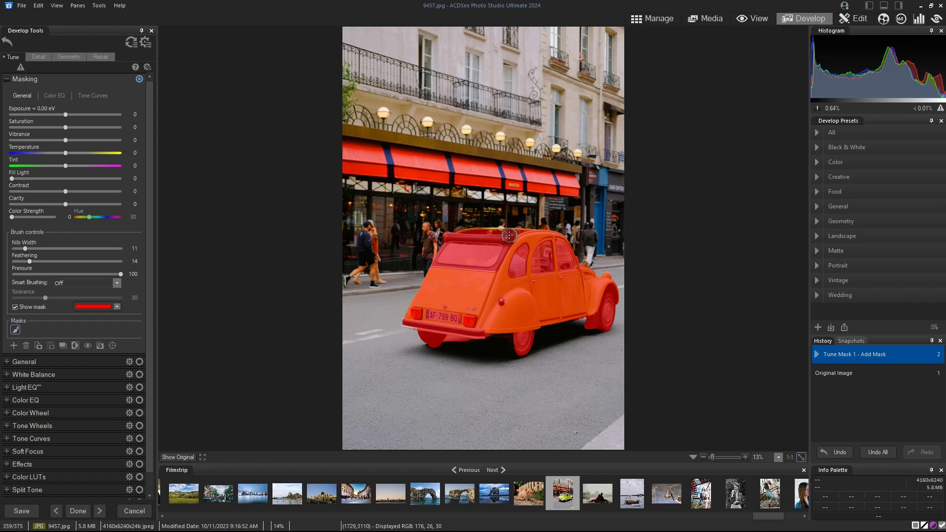
pyautogui.click(464, 238)
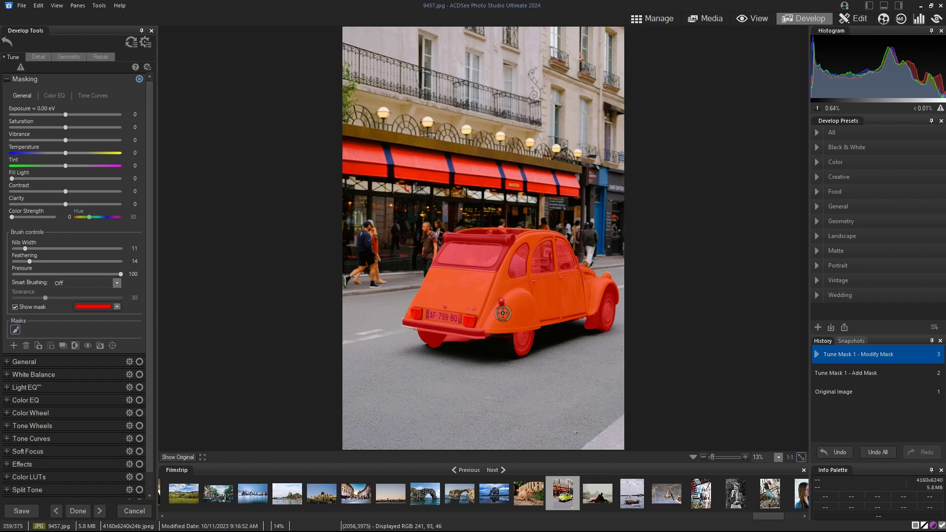
pyautogui.click(510, 351)
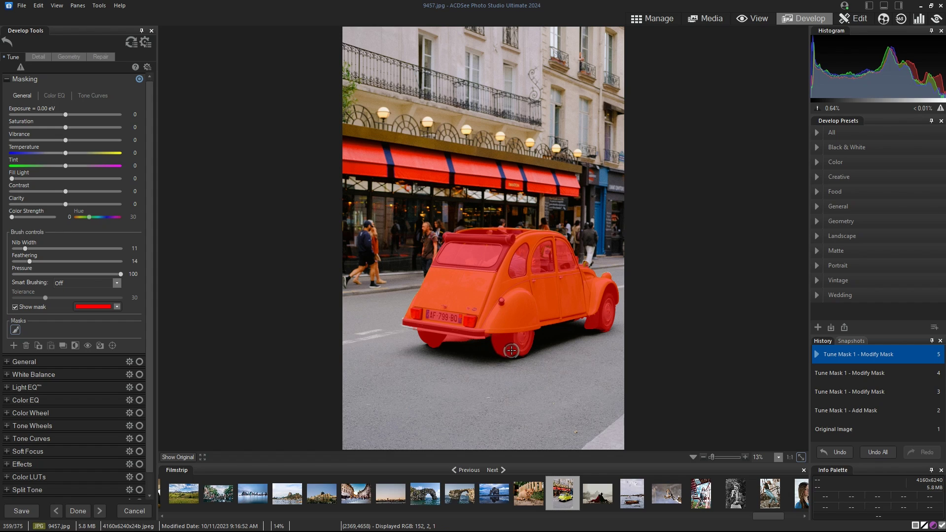
pyautogui.click(510, 350)
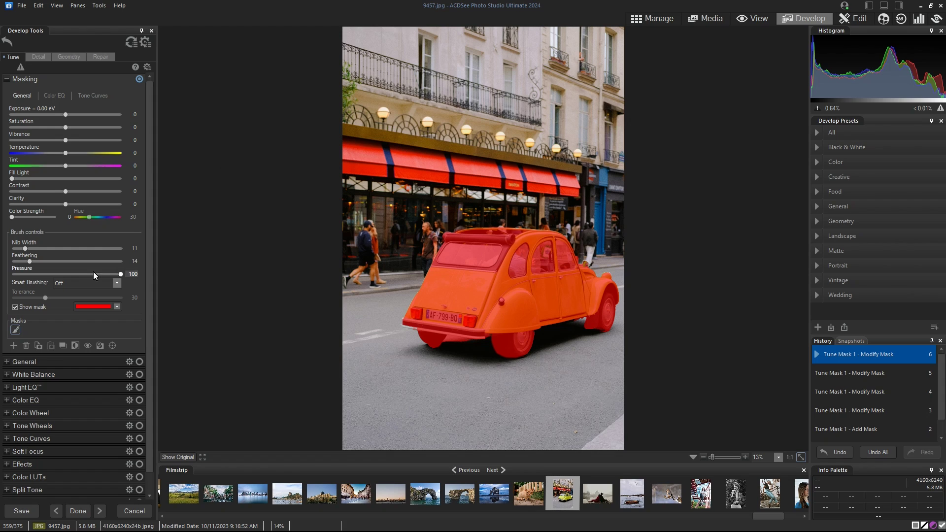
# Duplicate and invert the car mask, hide its overlay, and lower Exposure to about -0.86 eV
pyautogui.click(63, 346)
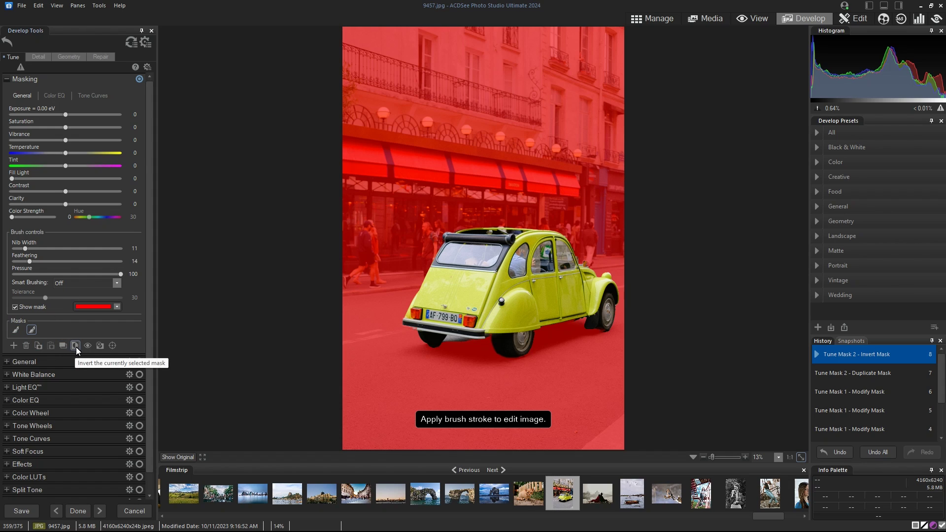
pyautogui.click(15, 306)
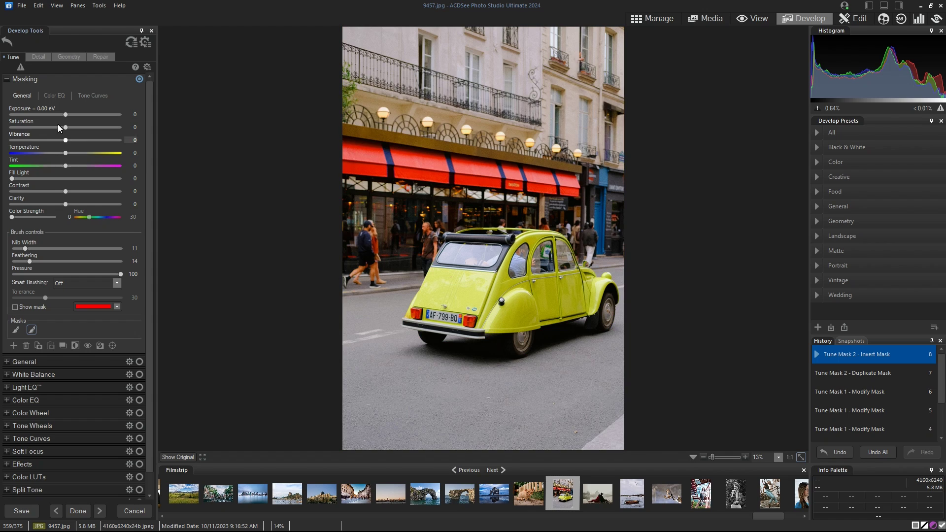
pyautogui.moveTo(64, 115); pyautogui.dragTo(54, 114)
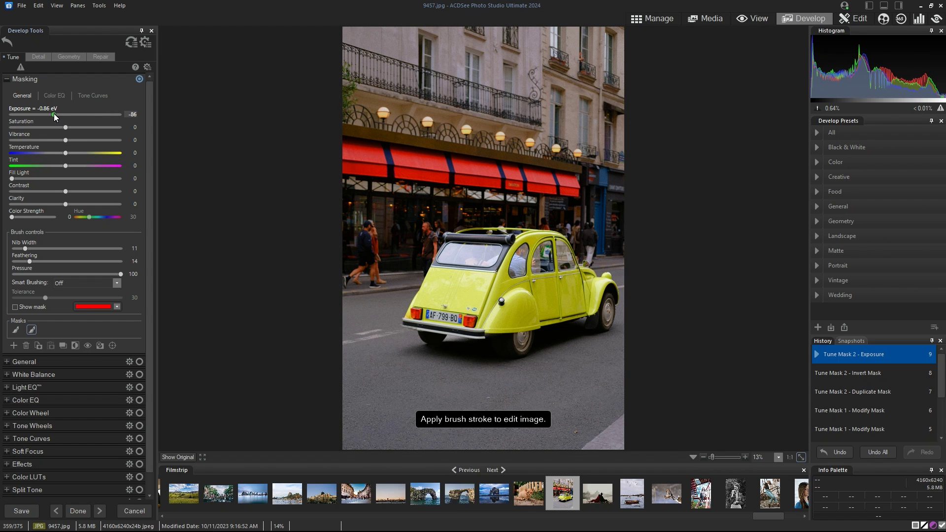
# On Mask 1, set Contrast 8, Clarity 22 and Exposure -0.20 eV, comparing against the original
pyautogui.click(17, 330)
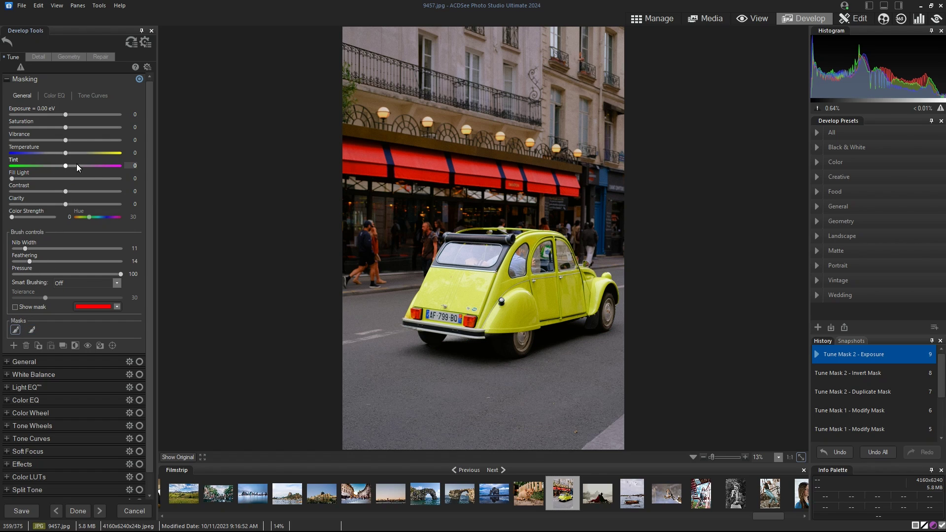
pyautogui.moveTo(66, 191); pyautogui.dragTo(78, 204)
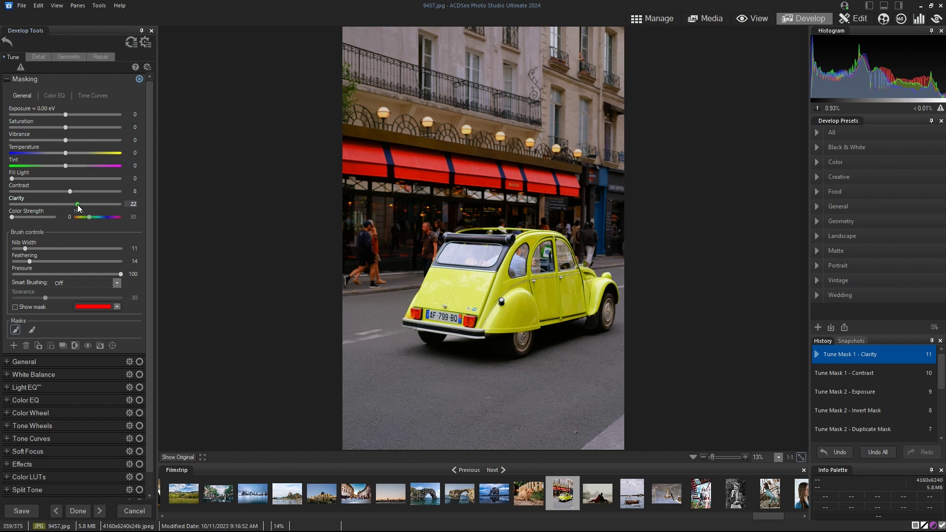
pyautogui.click(180, 457)
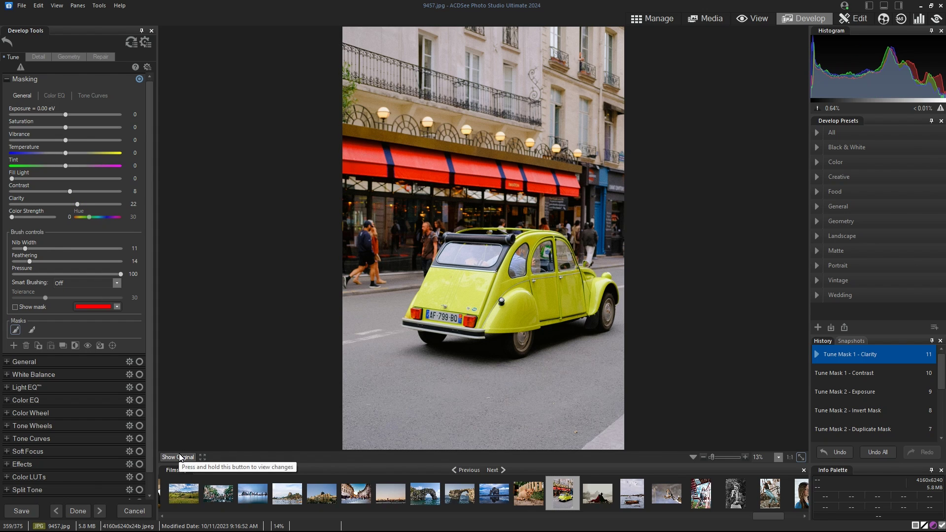
pyautogui.click(179, 456)
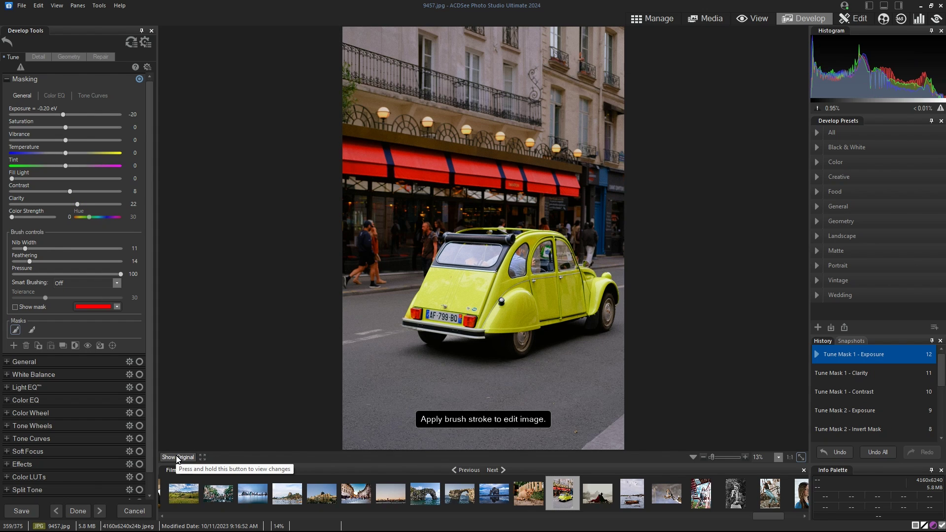
pyautogui.click(15, 345)
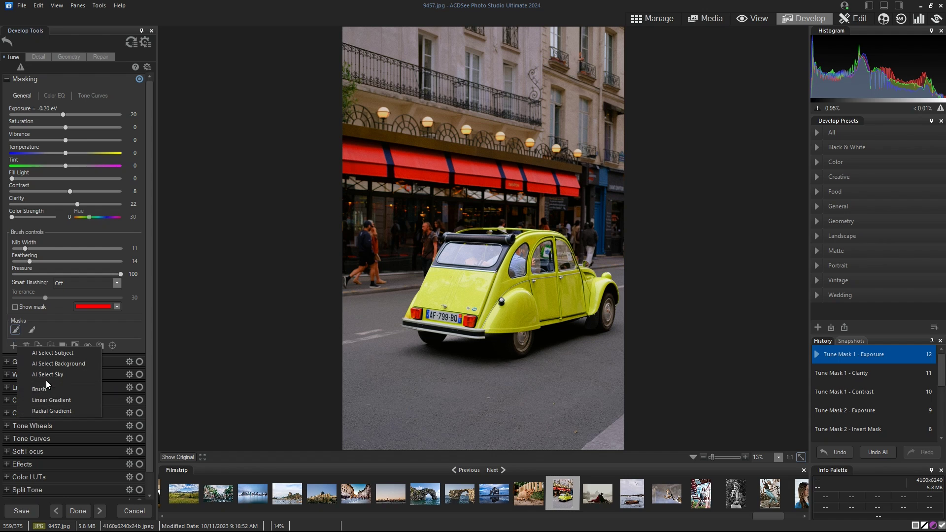
# Add a linear gradient over the top of the building with Exposure -0.93 eV
pyautogui.click(55, 399)
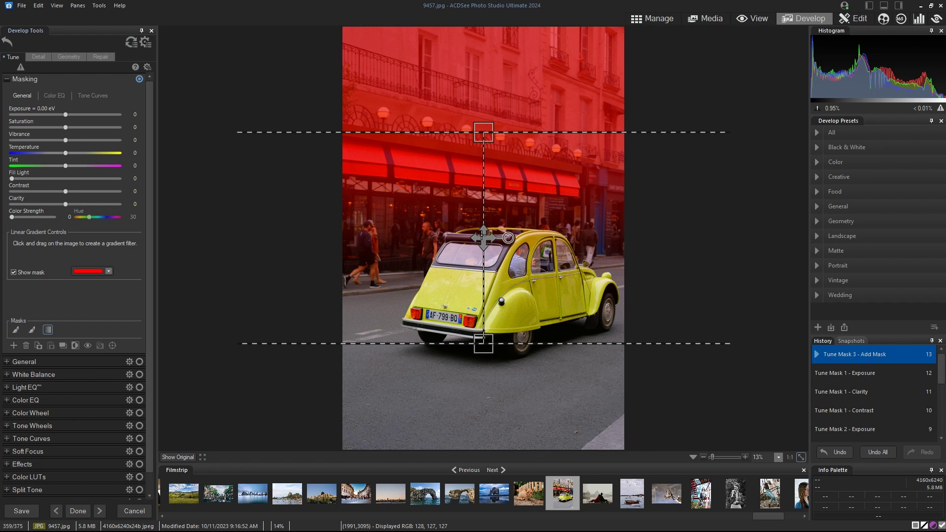
pyautogui.moveTo(483, 237); pyautogui.dragTo(487, 184)
pyautogui.click(14, 273)
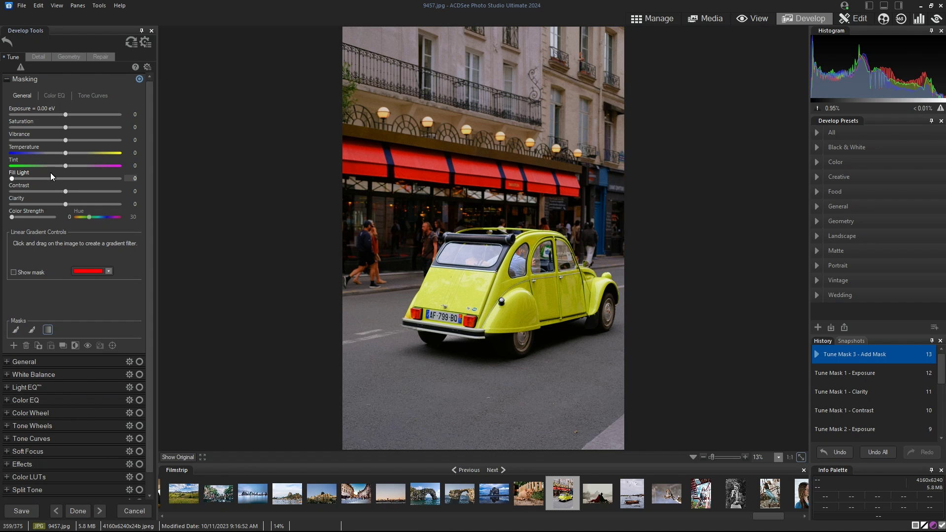
pyautogui.moveTo(64, 114); pyautogui.dragTo(54, 114)
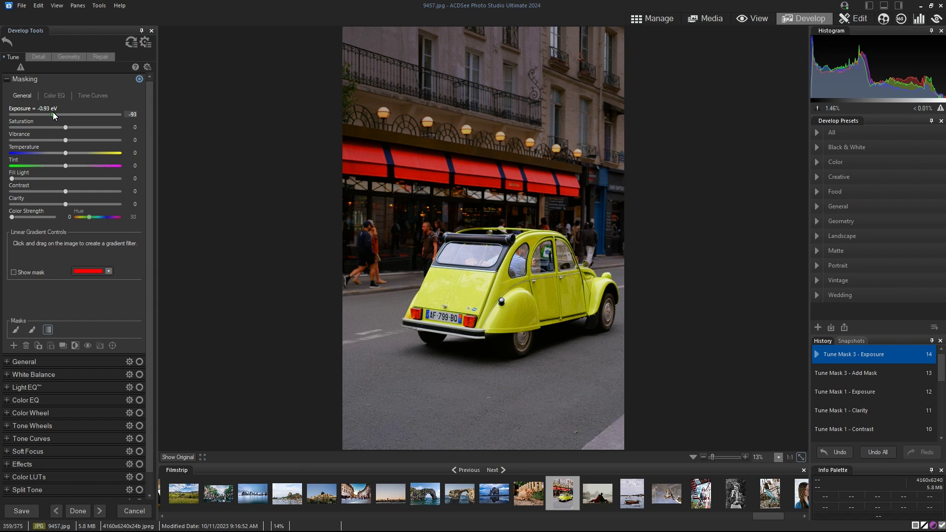
# Add a second linear gradient over the bottom street with Exposure -1.00 eV, comparing against the original
pyautogui.click(14, 345)
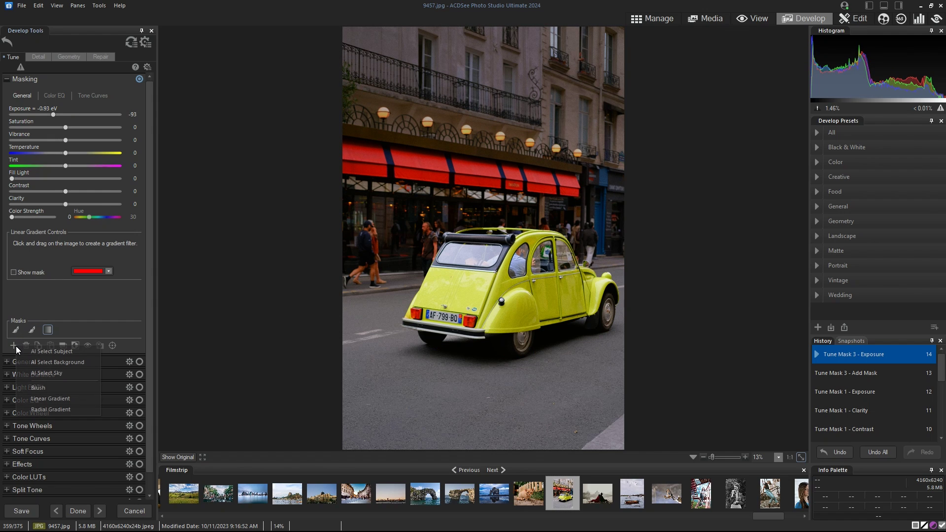
pyautogui.click(61, 400)
pyautogui.moveTo(482, 303); pyautogui.dragTo(482, 338)
pyautogui.moveTo(65, 115); pyautogui.dragTo(51, 112)
pyautogui.click(186, 457)
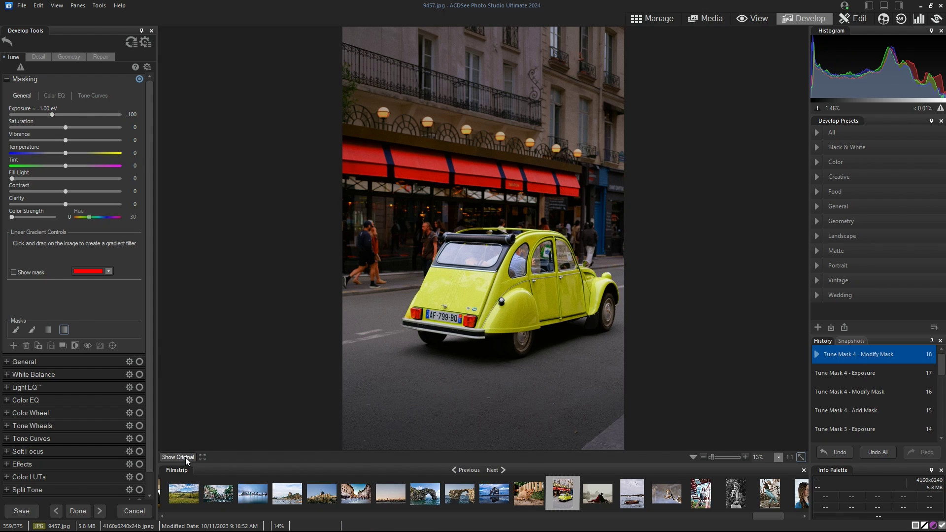
pyautogui.click(186, 458)
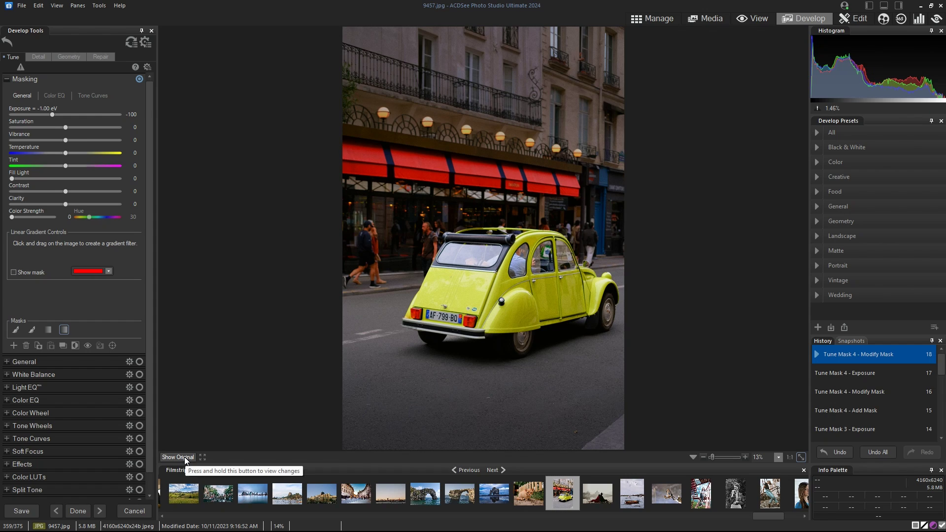
pyautogui.click(8, 362)
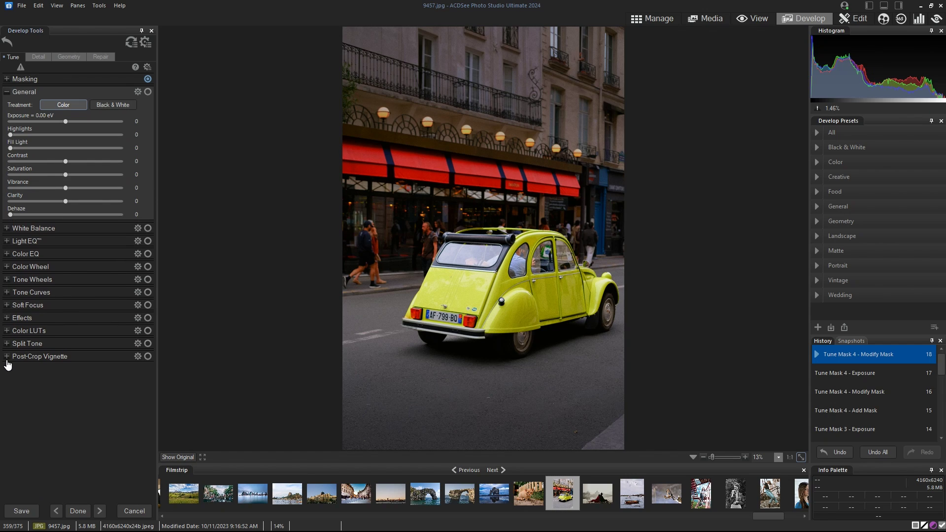
# Set Exposure +0.12 and Saturation 4, raise White Balance Temperature, and lift Light EQ Shadows
pyautogui.moveTo(65, 121); pyautogui.dragTo(67, 120)
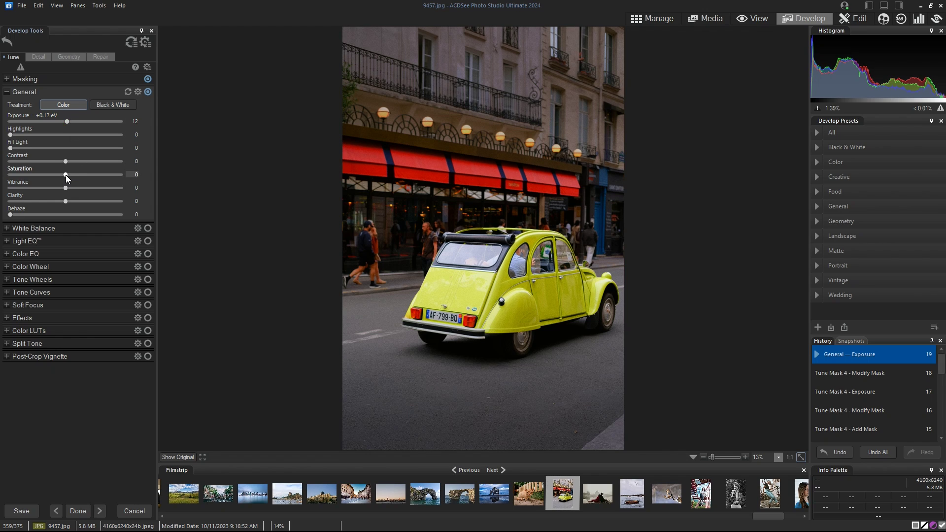
pyautogui.moveTo(66, 175); pyautogui.dragTo(67, 174)
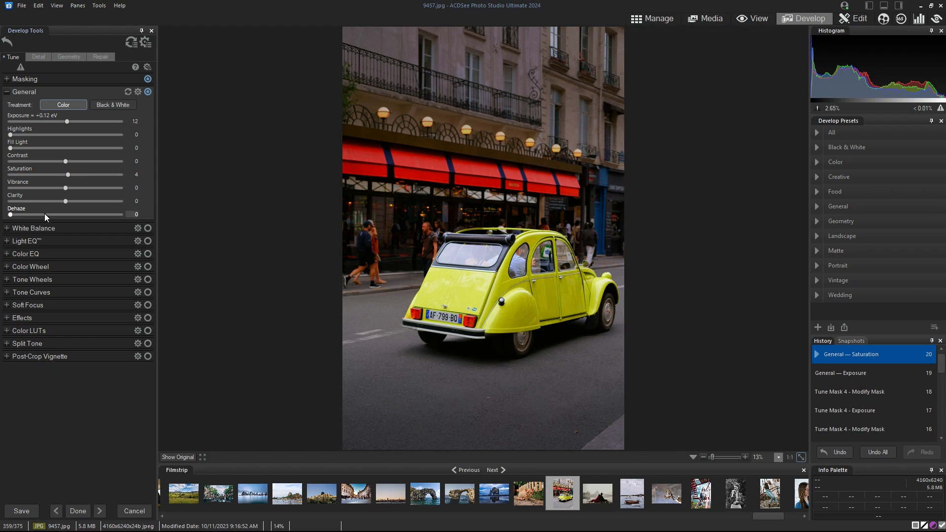
pyautogui.click(11, 229)
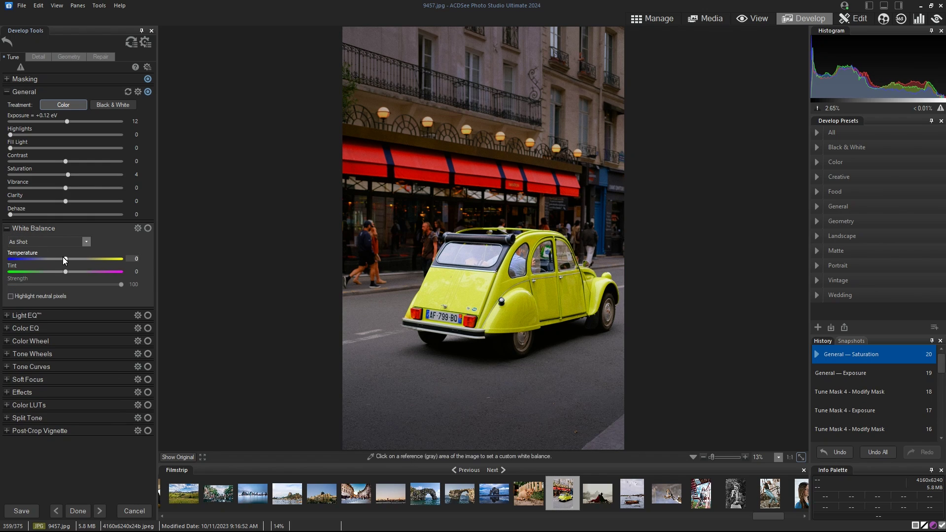
pyautogui.moveTo(68, 259); pyautogui.dragTo(85, 258)
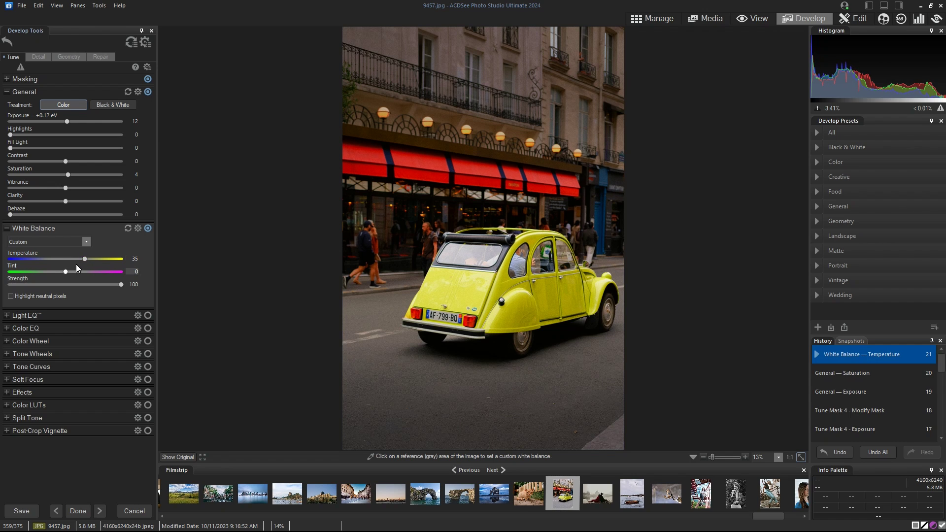
pyautogui.click(8, 315)
pyautogui.moveTo(65, 272); pyautogui.dragTo(78, 274)
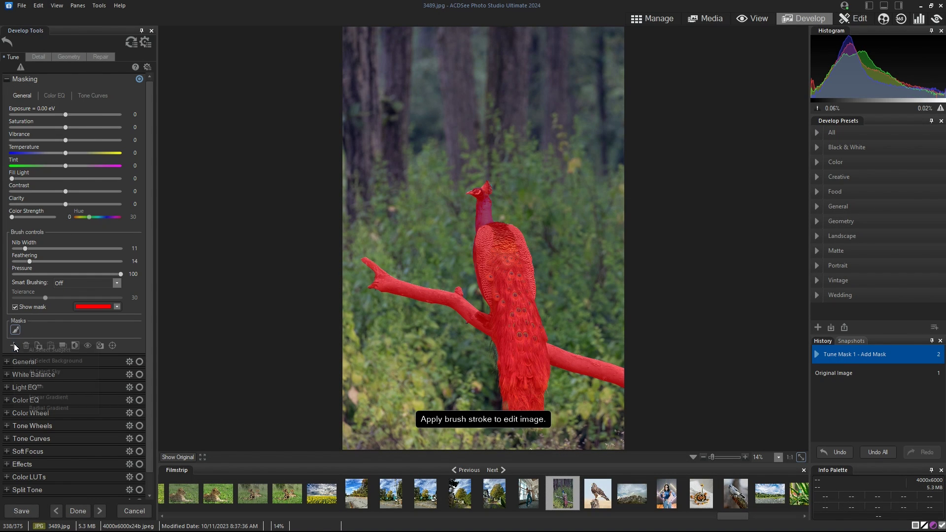
# On the B&W portrait, add an AI Background mask, hide its overlay and lower its Exposure
pyautogui.click(14, 344)
pyautogui.click(32, 358)
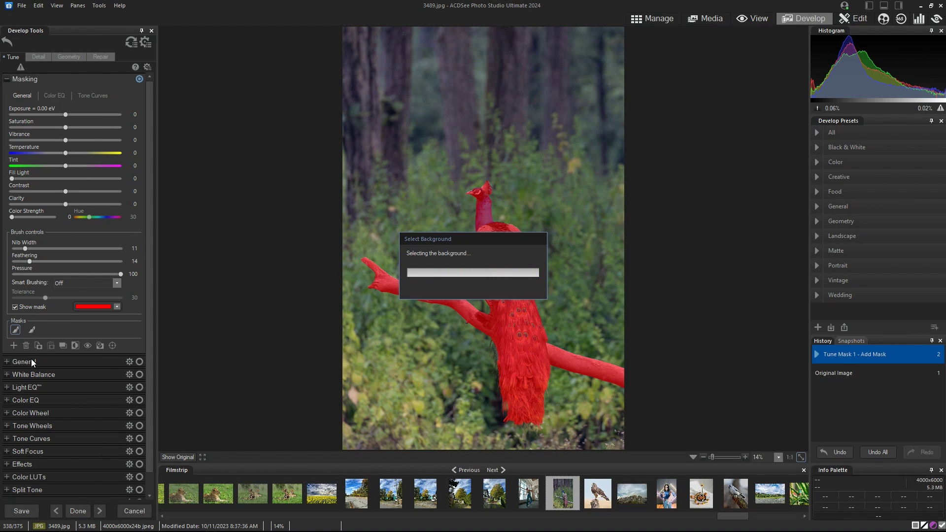
pyautogui.click(15, 307)
pyautogui.moveTo(66, 114); pyautogui.dragTo(58, 113)
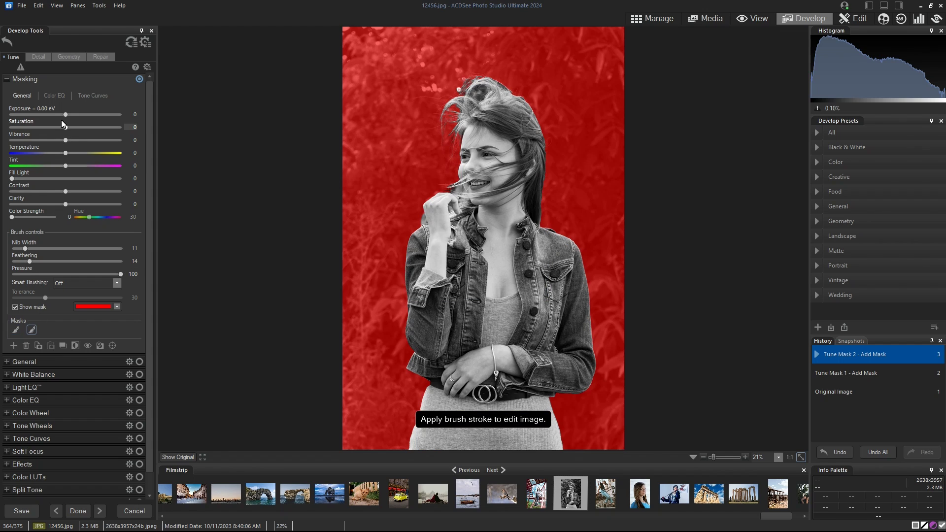
pyautogui.moveTo(59, 116); pyautogui.dragTo(56, 111)
# On the woman's mask, fine-tune Exposure and raise Contrast and Clarity
pyautogui.click(16, 330)
pyautogui.moveTo(65, 114); pyautogui.dragTo(60, 114)
pyautogui.moveTo(68, 191); pyautogui.dragTo(71, 191)
pyautogui.click(76, 203)
pyautogui.moveTo(60, 114); pyautogui.dragTo(62, 115)
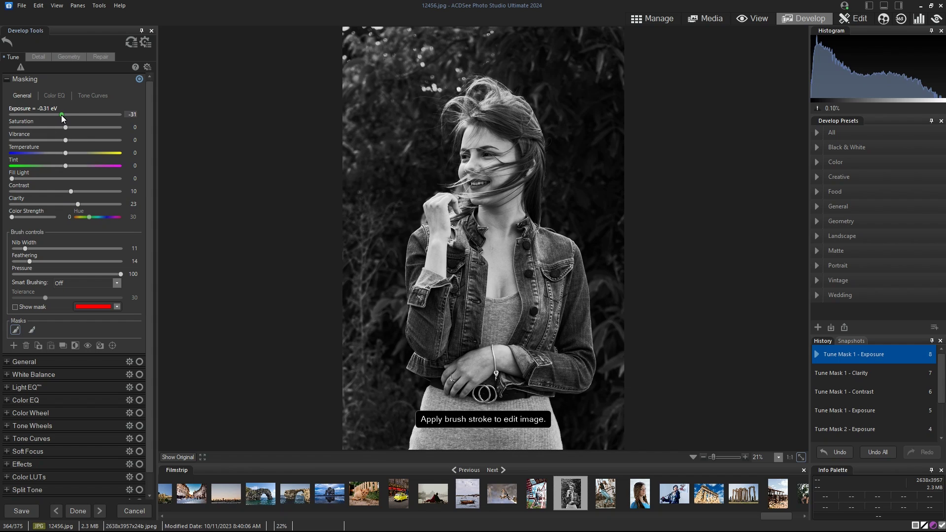